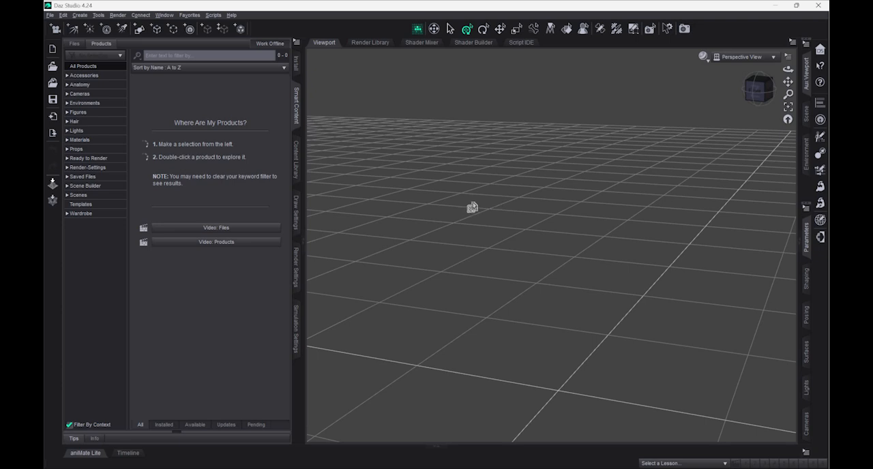
ctrl+alt+drag(472, 208, 487, 240)
ctrl+alt+drag(392, 241, 396, 243)
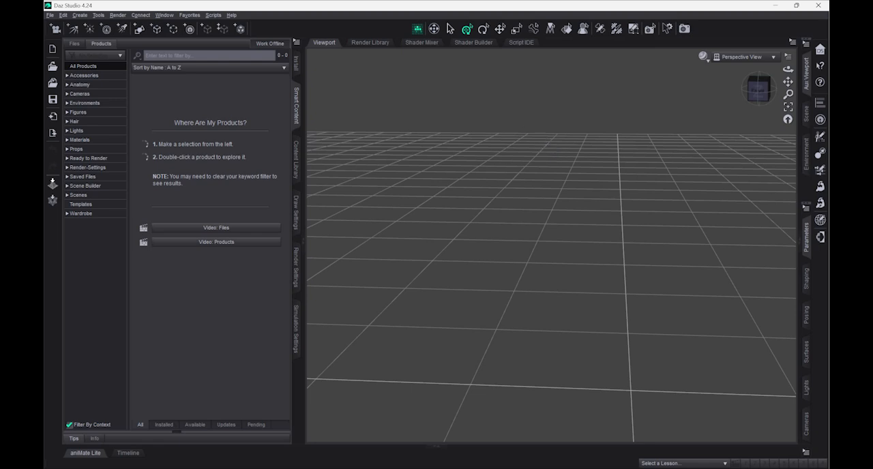
middle_drag(477, 164, 413, 121)
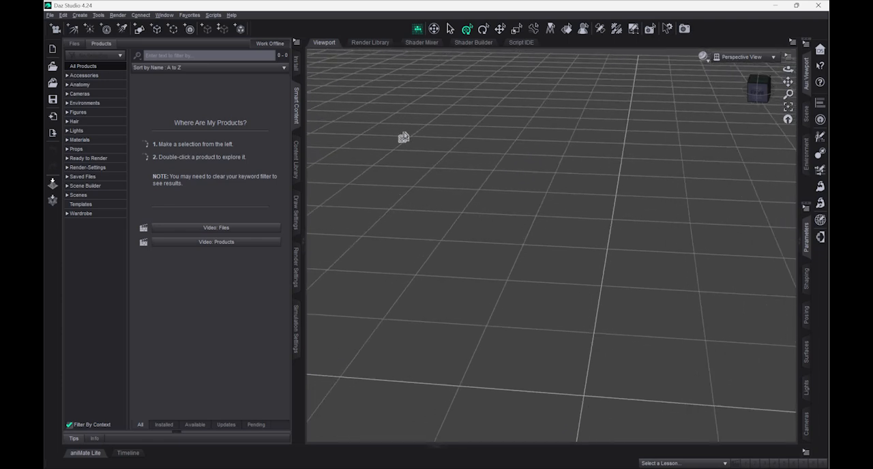
middle_drag(403, 139, 401, 138)
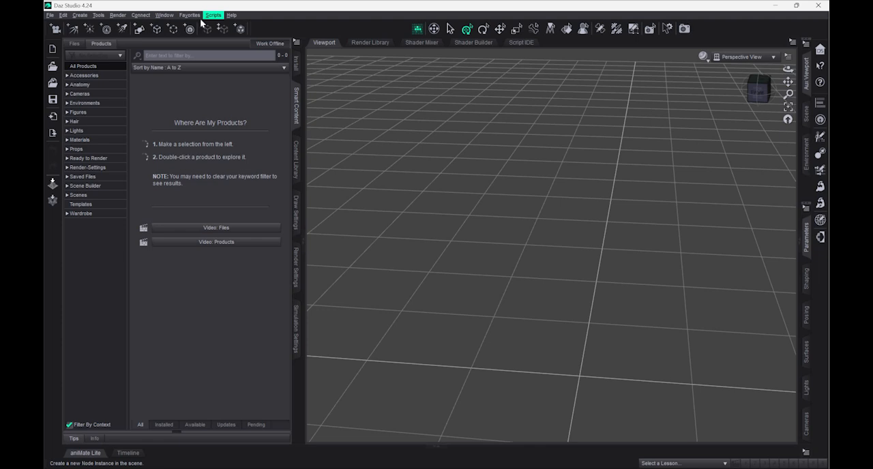
- Open the workspace layout selection and preview the Maya layout
click(165, 15)
mouse_move(202, 43)
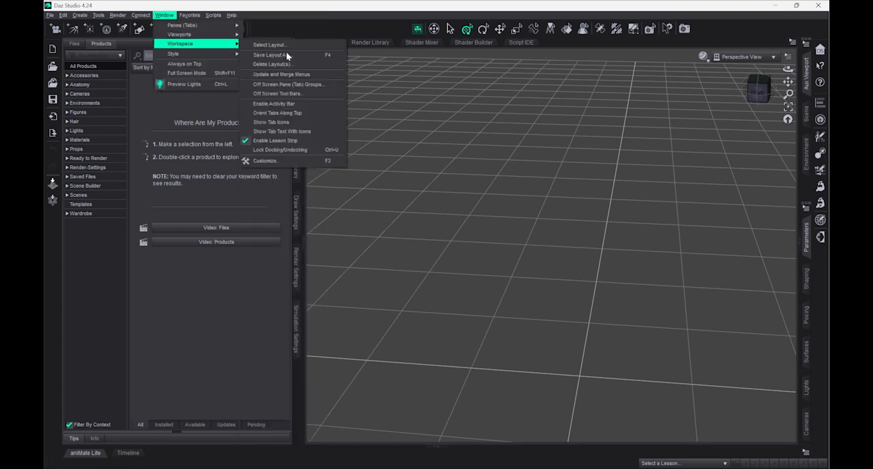
click(280, 46)
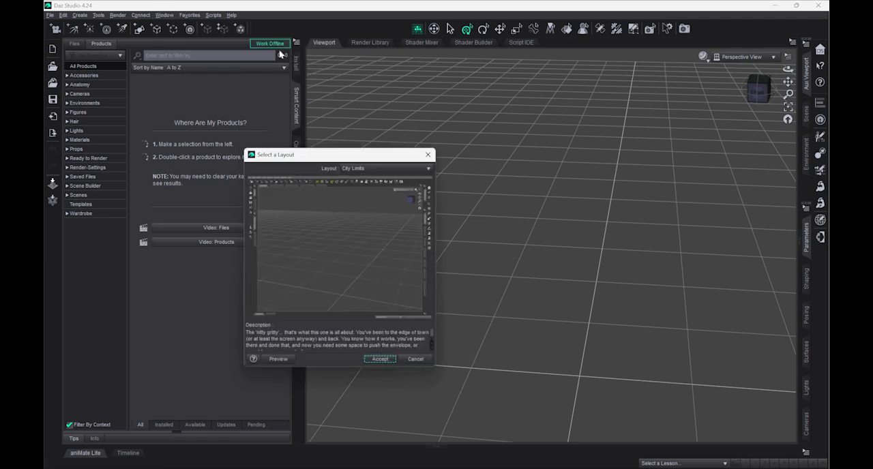
click(394, 167)
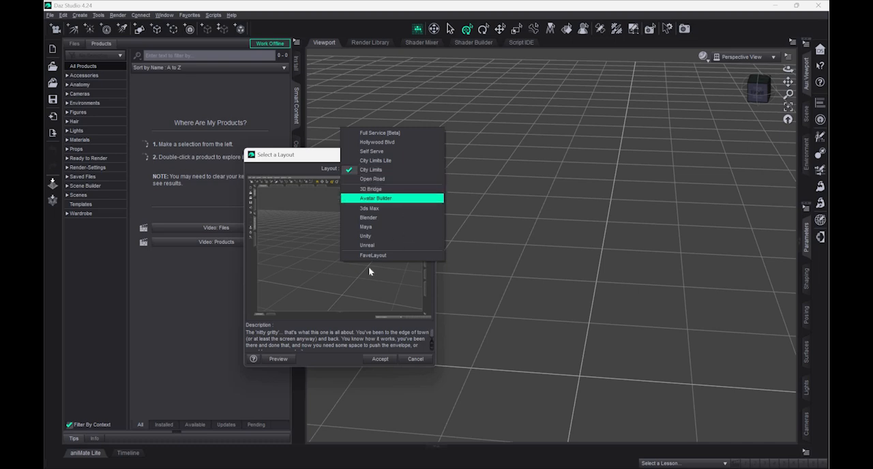
key(Return)
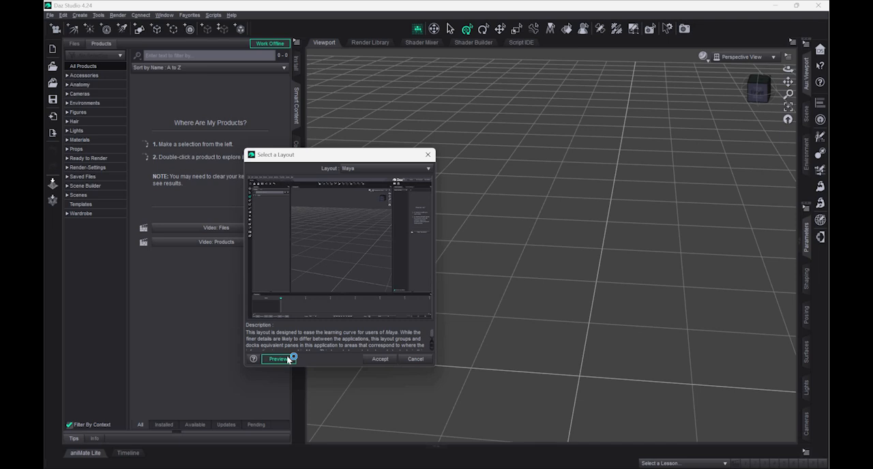
click(278, 359)
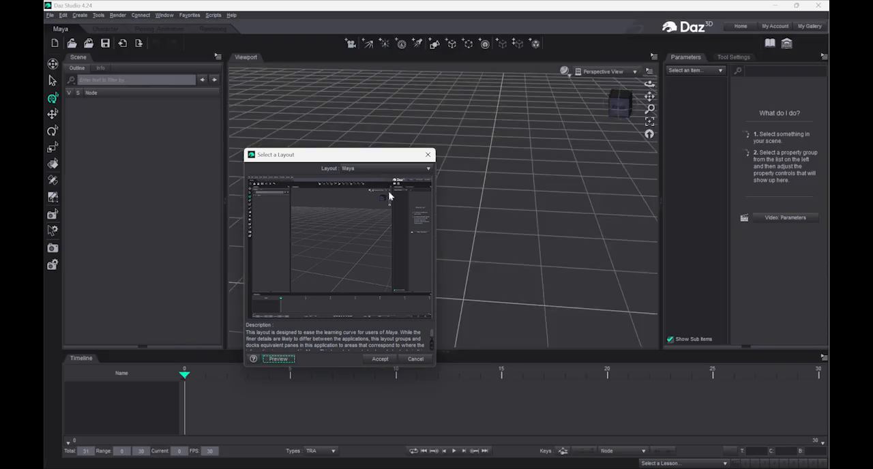
- Preview the Blender workspace layout and dismiss the layout selection without accepting it
click(389, 169)
key(Down)
key(Down)
key(Down)
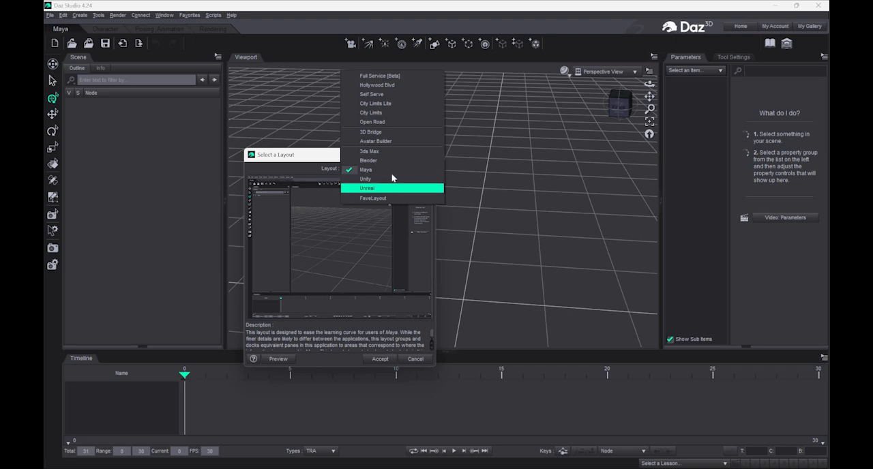
key(Up)
key(Down)
key(Up)
key(Up)
key(Up)
key(Up)
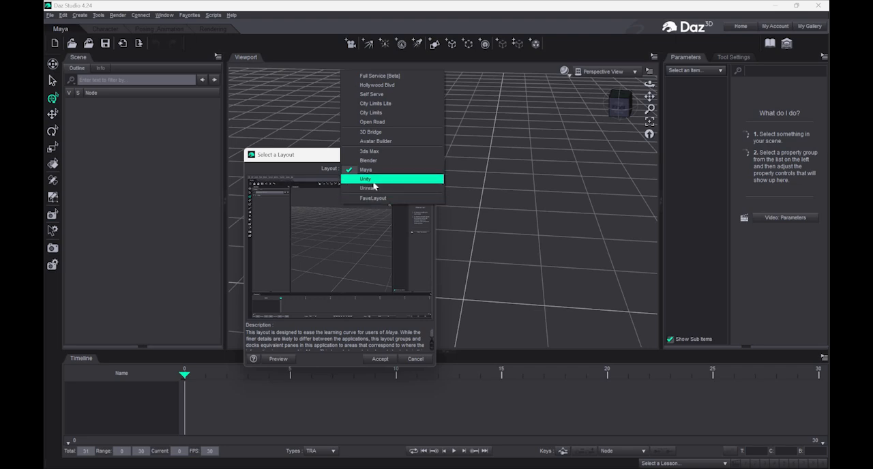
key(Return)
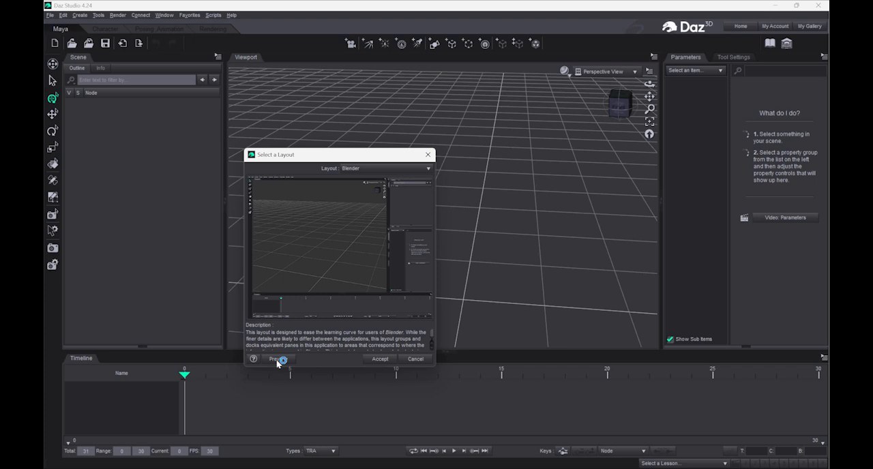
click(276, 360)
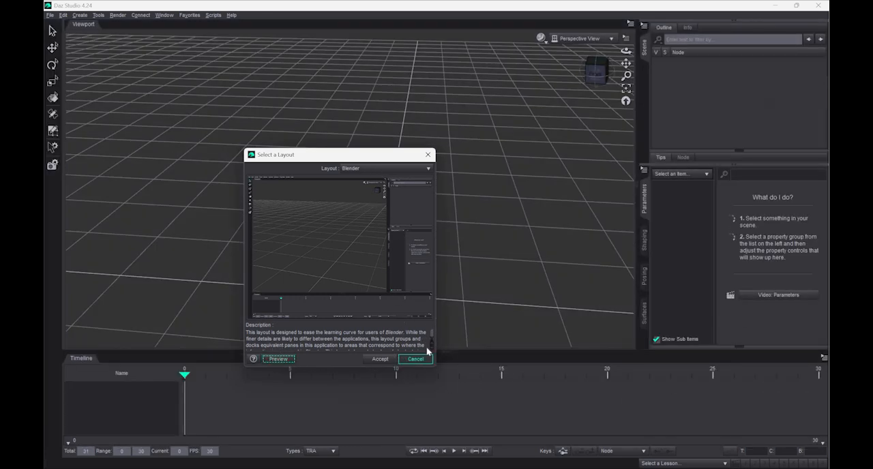
click(419, 361)
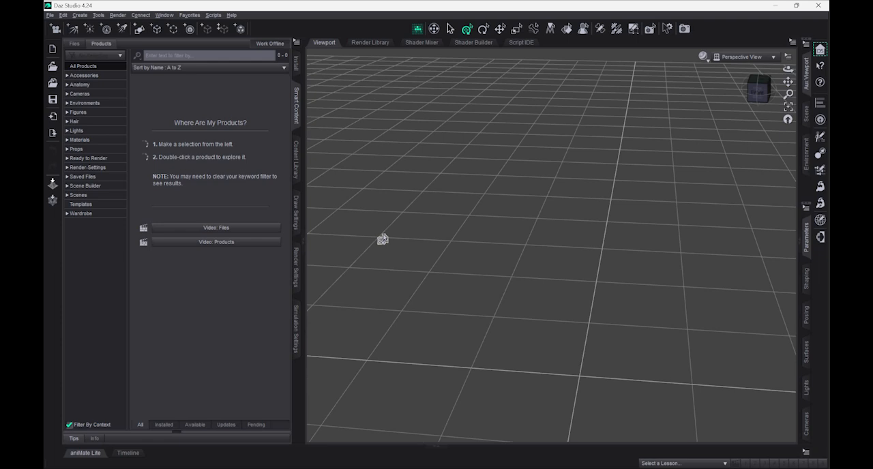
- List all products in Smart Content and open Genesis 3 Starter Essentials
click(52, 65)
click(297, 125)
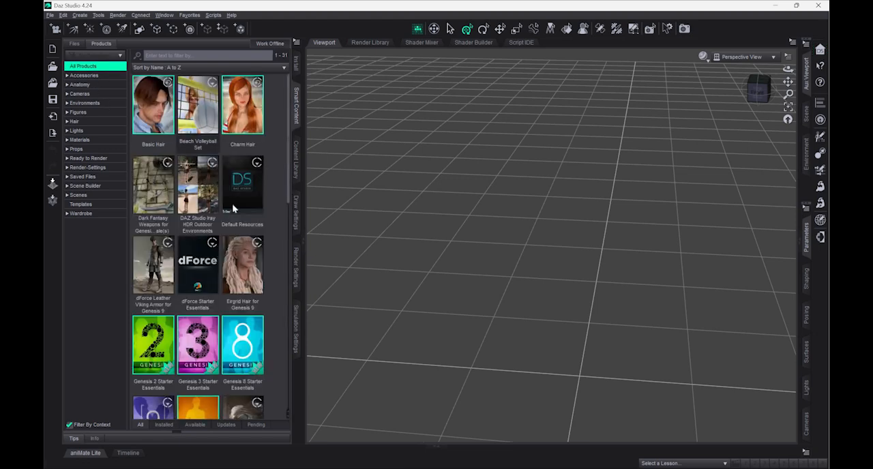
mouse_move(232, 207)
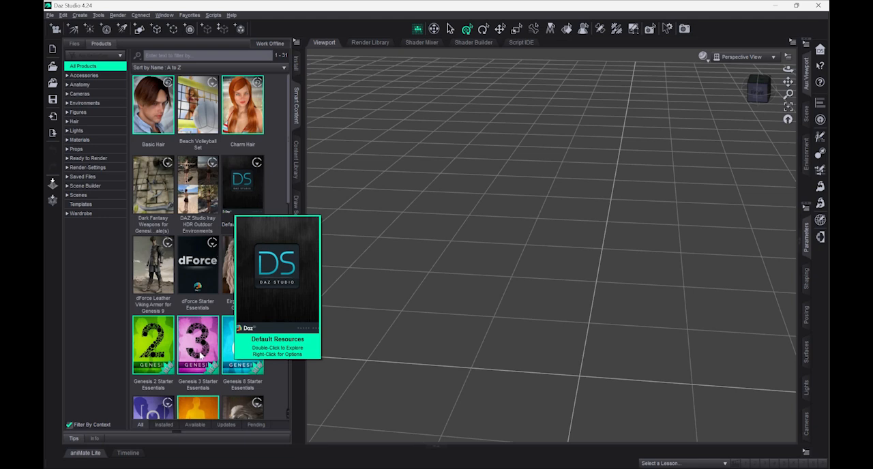
mouse_move(205, 353)
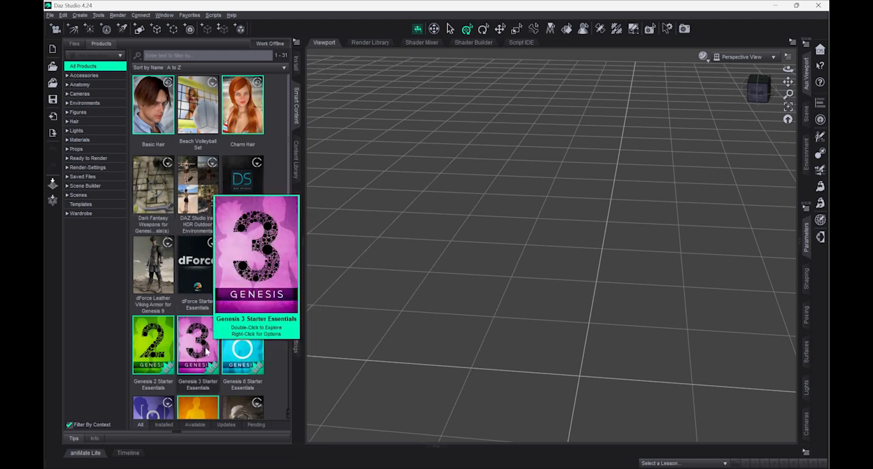
double_click(209, 342)
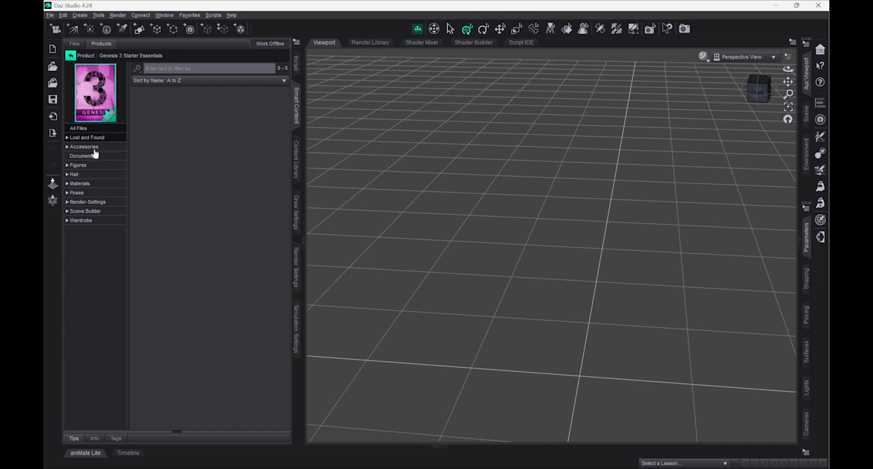
- Browse the Genesis 3 Starter Essentials categories, including Materials, Render-Settings and Poses
click(97, 148)
click(99, 138)
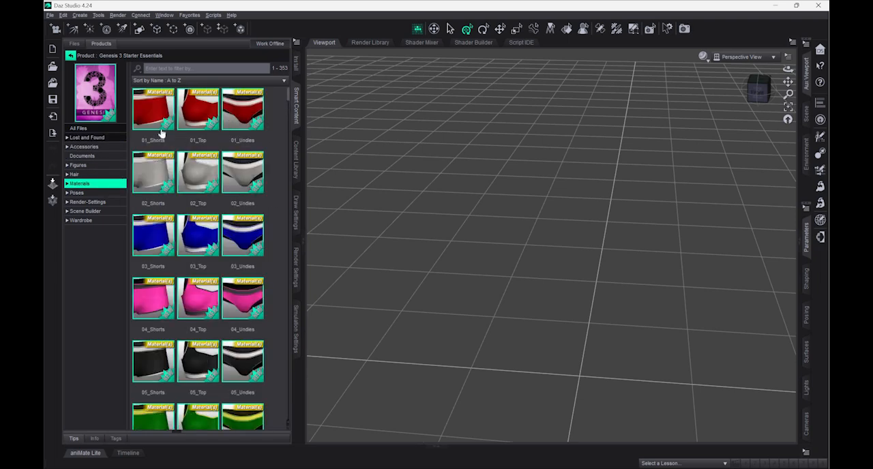
click(113, 213)
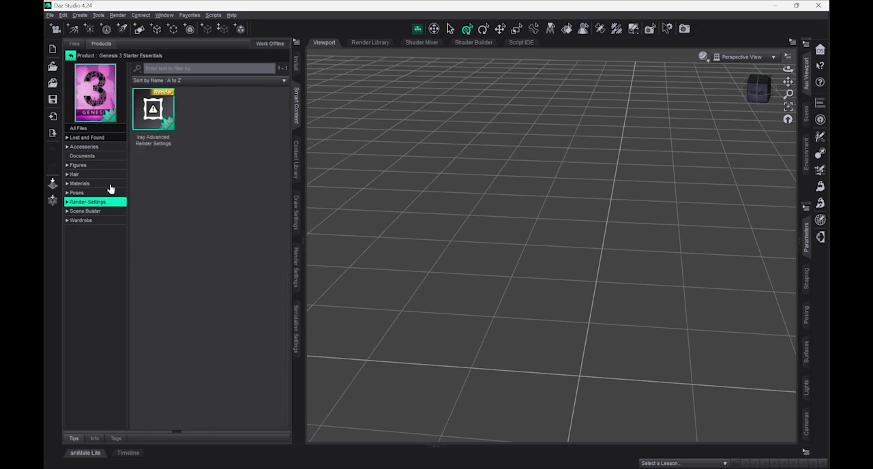
click(111, 192)
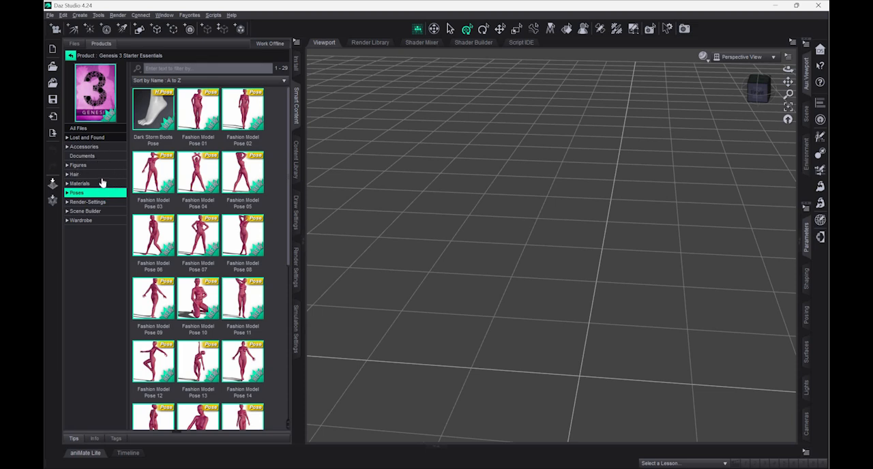
- Load a Genesis 3 figure from the Figures category and dress it in Basic Wear 1 from Wardrobe
click(79, 164)
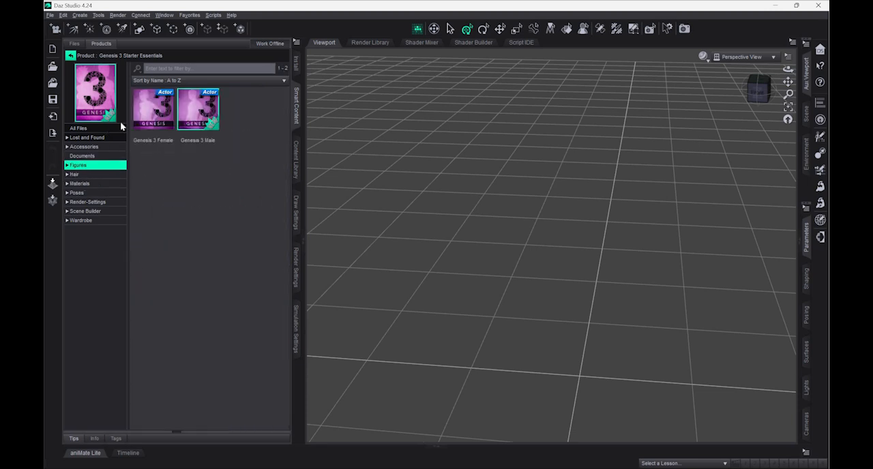
click(164, 125)
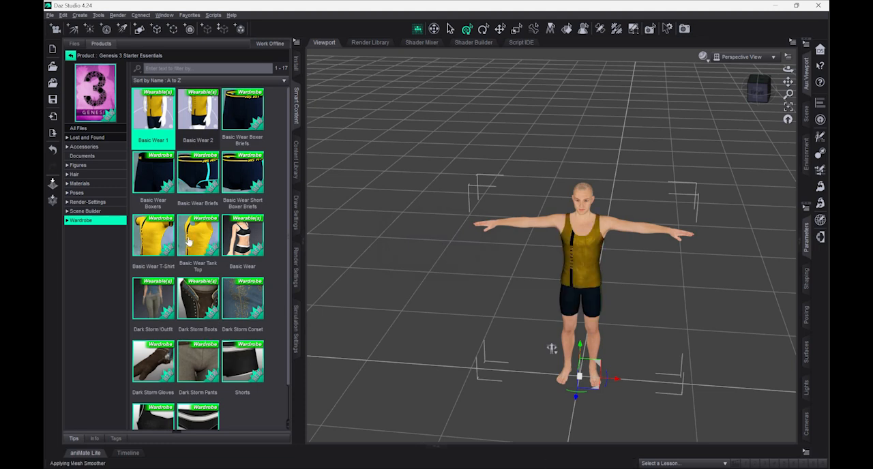
scroll(213, 323, down, 1)
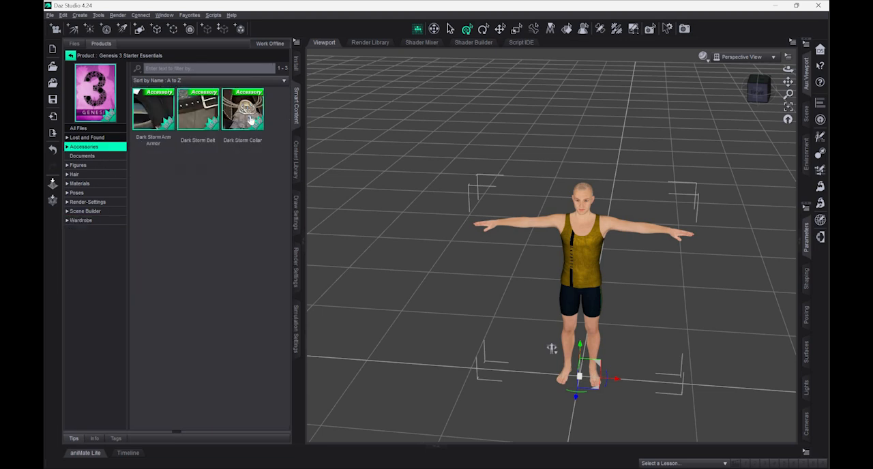
- Fit the Dark Storm Collar, Belt and Arm Armor accessories to the figure, accepting Auto-Fit with Unsupported and None
double_click(242, 109)
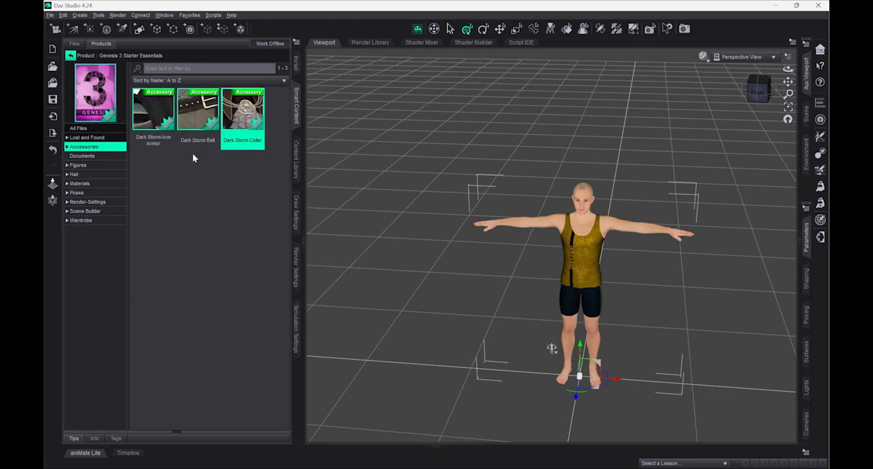
click(305, 229)
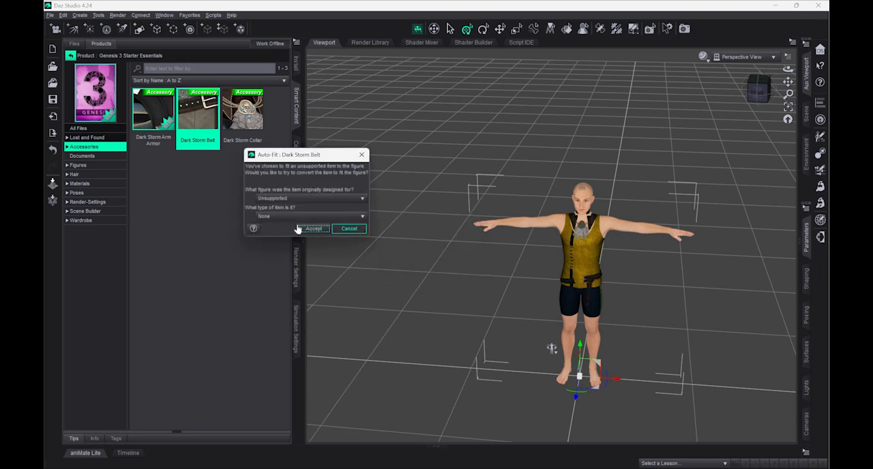
key(Return)
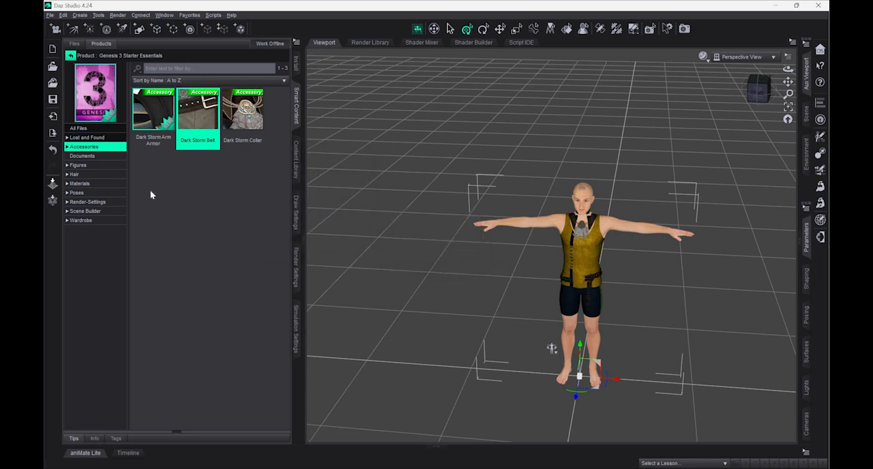
double_click(162, 137)
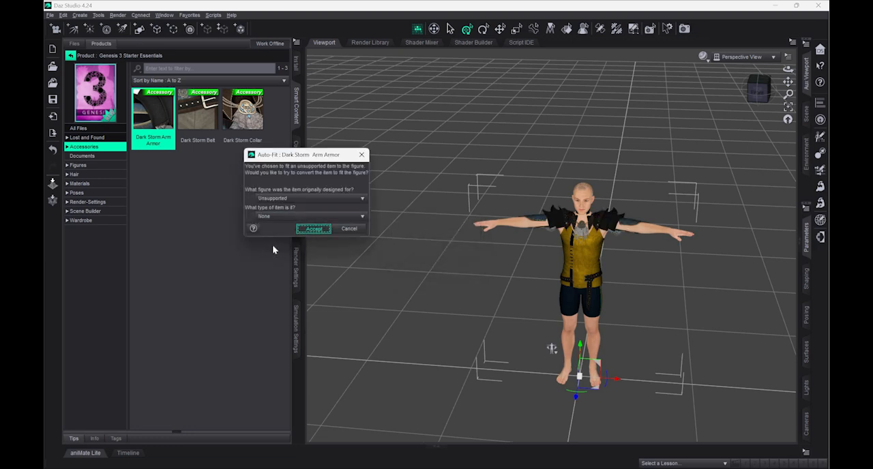
key(Return)
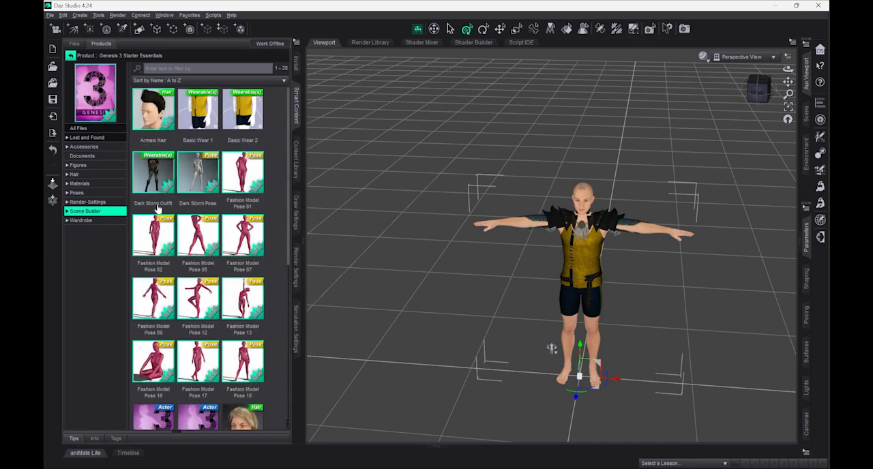
- Look through the Scene Builder items of Genesis 3 Starter Essentials and return to the product list
scroll(154, 207, down, 5)
scroll(230, 122, up, 3)
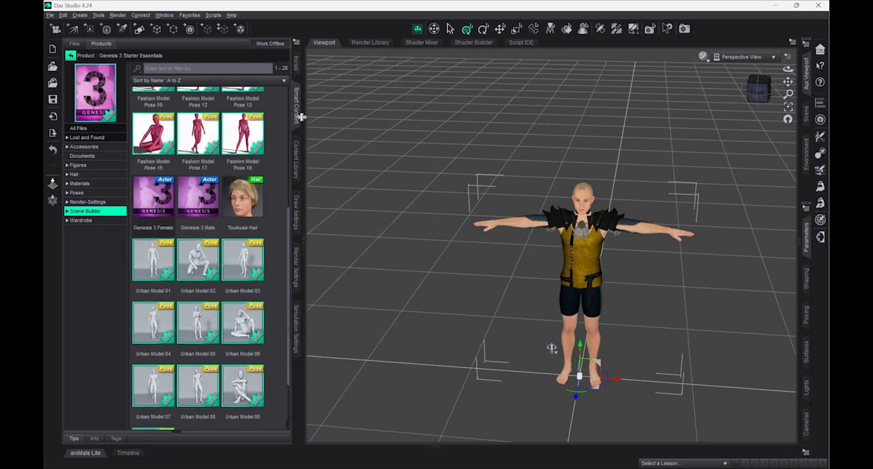
scroll(297, 161, up, 2)
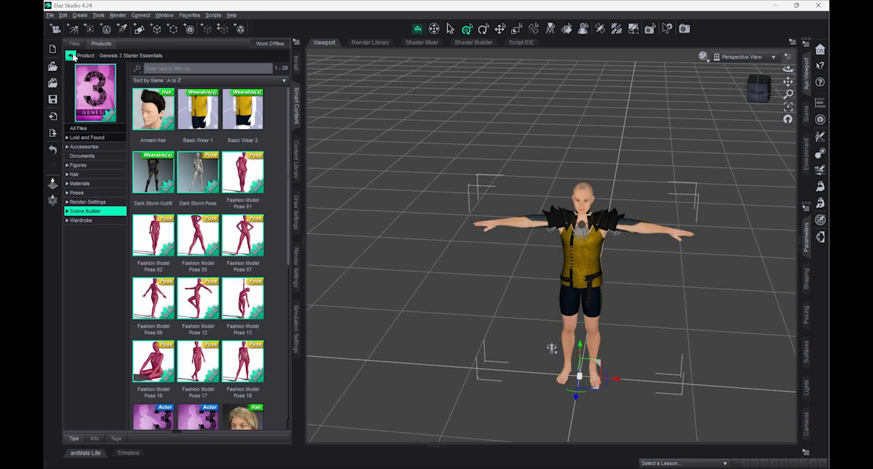
click(164, 120)
click(71, 55)
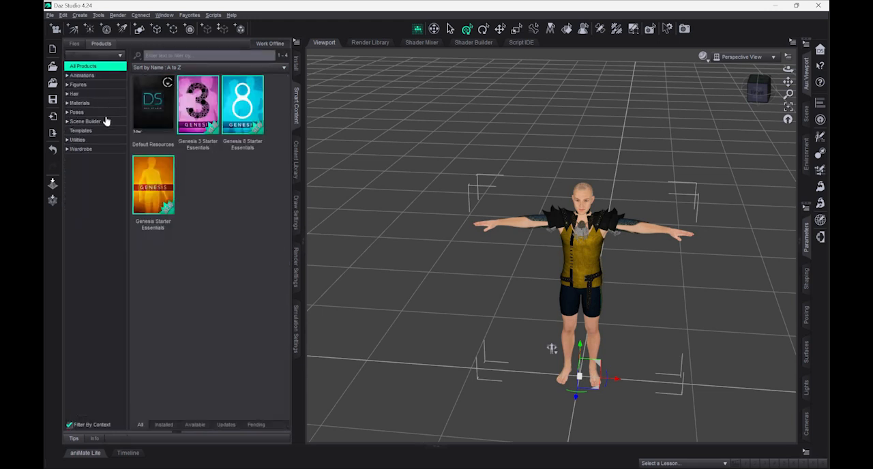
- Check the products under Scene Builder and Poses, and open Genesis 8 Starter Essentials from all products
click(85, 121)
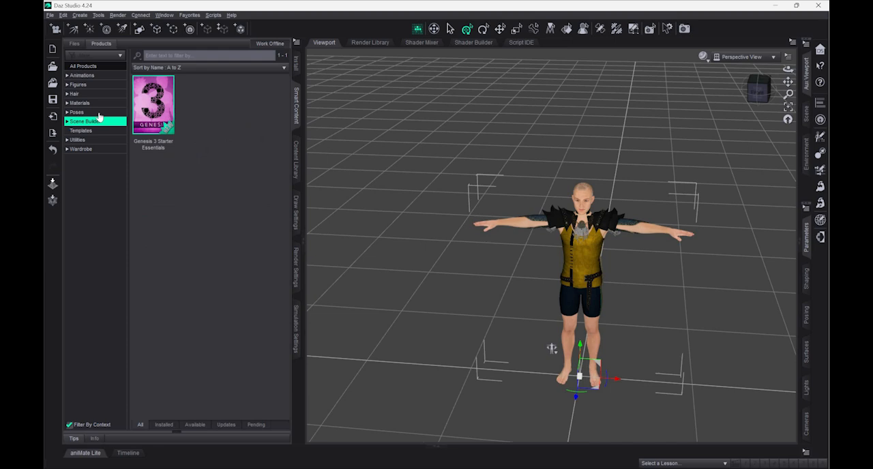
click(86, 113)
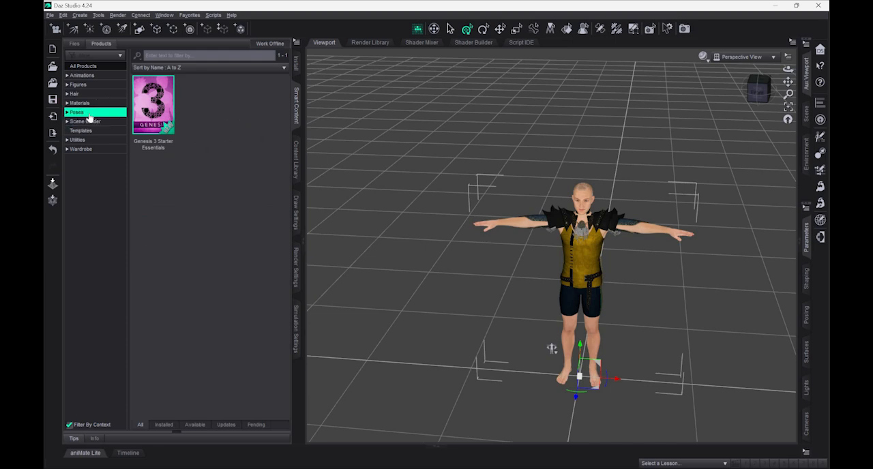
key(Up)
key(Down)
key(Down)
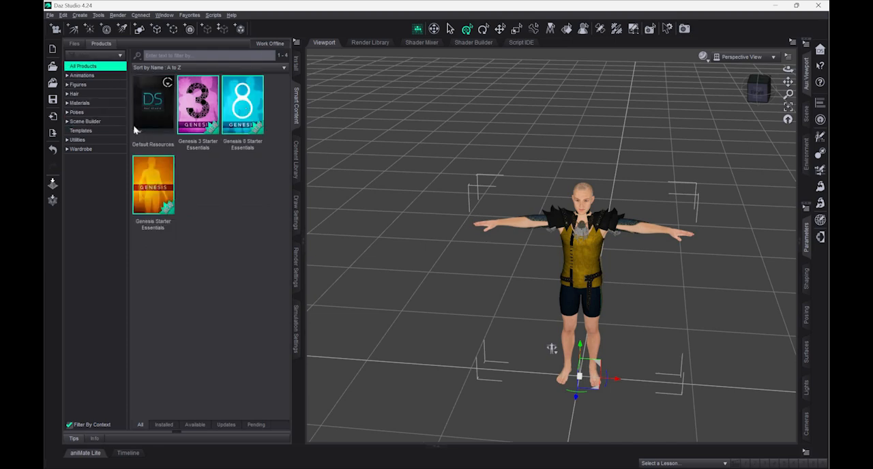
double_click(242, 109)
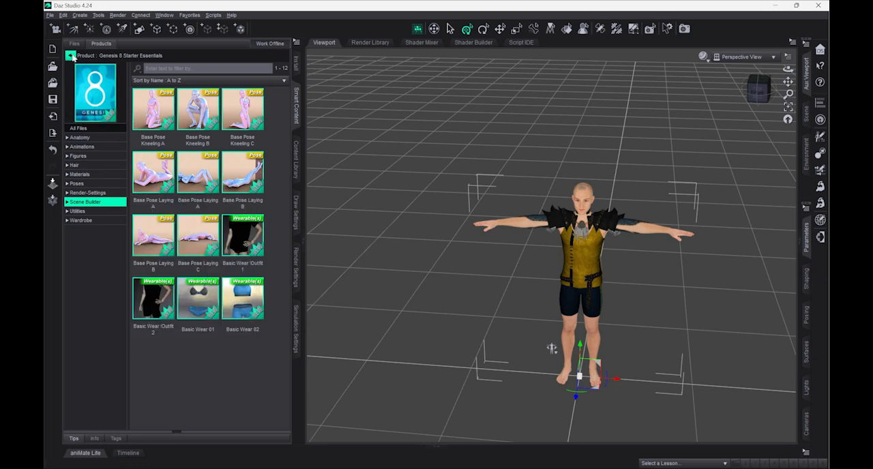
- Apply Fashion Model Pose 04 from the Genesis 3 Starter Essentials poses to the figure
click(106, 193)
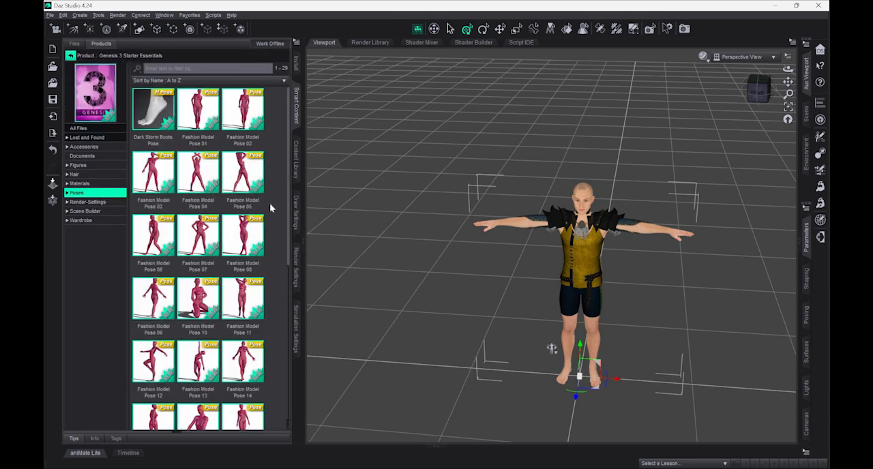
drag(201, 179, 561, 272)
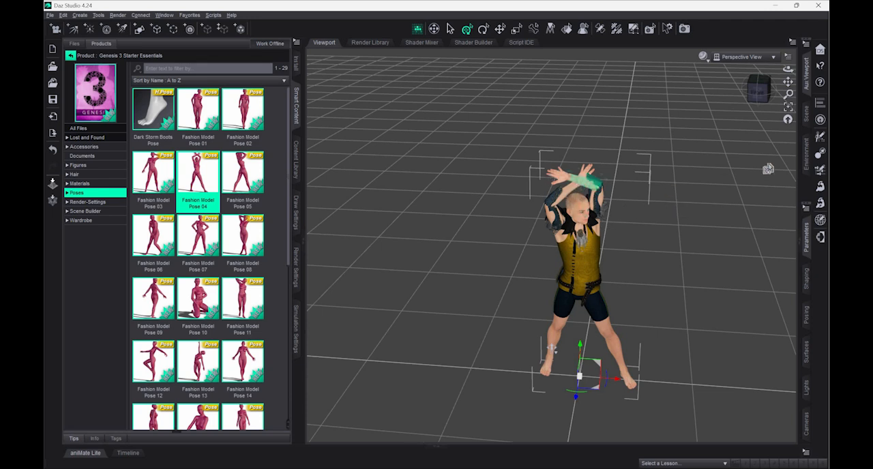
- Show the Scene pane and examine the General and Transforms parameters of Genesis 3 Male
click(806, 116)
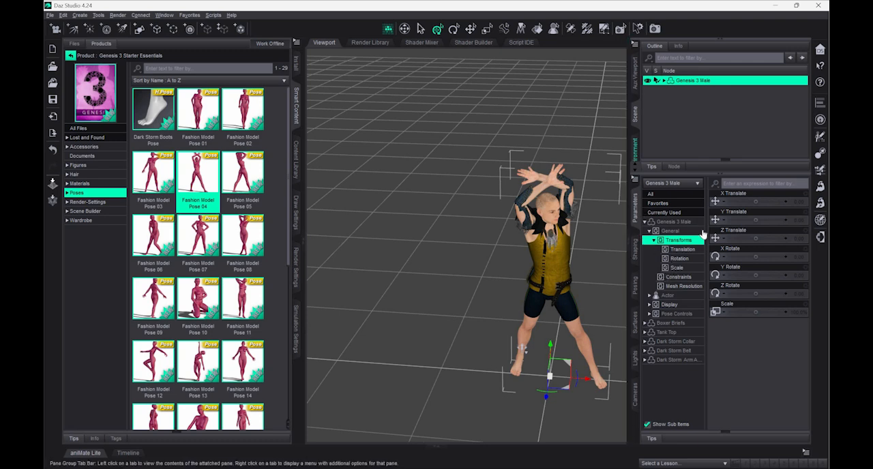
click(683, 249)
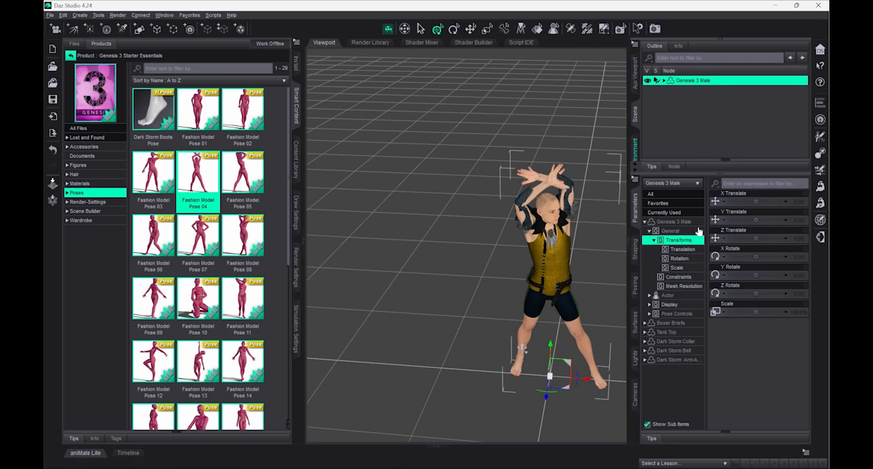
click(666, 231)
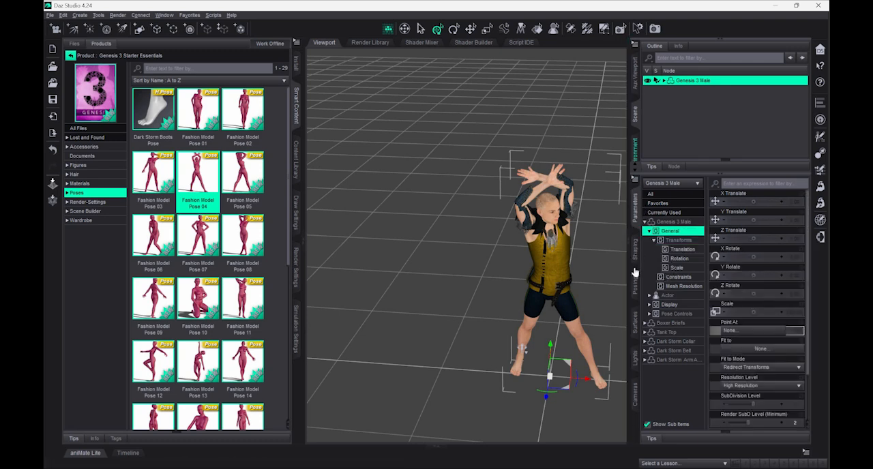
- Open the shaping controls of Genesis 3 Male and try the Bodybuilder shape
click(636, 269)
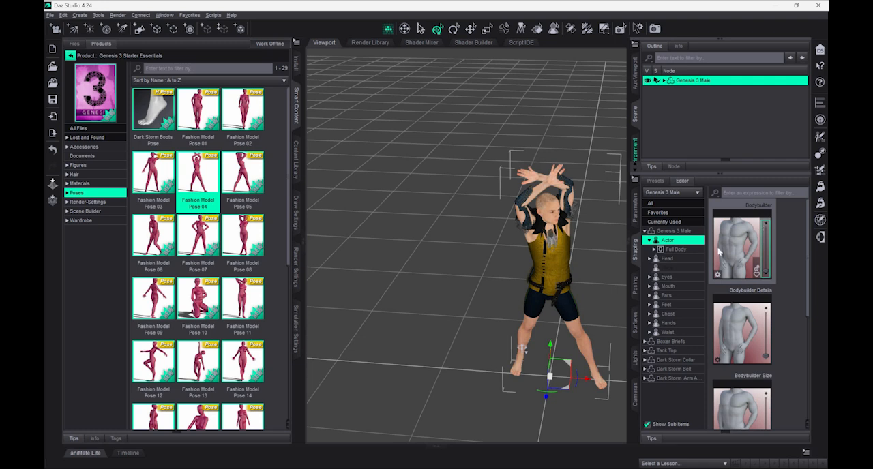
drag(765, 229, 763, 259)
drag(765, 220, 765, 216)
- Look over the Posing and Surfaces settings, the Shader Mixer and the Content Library, returning to the viewport and Smart Content
click(635, 285)
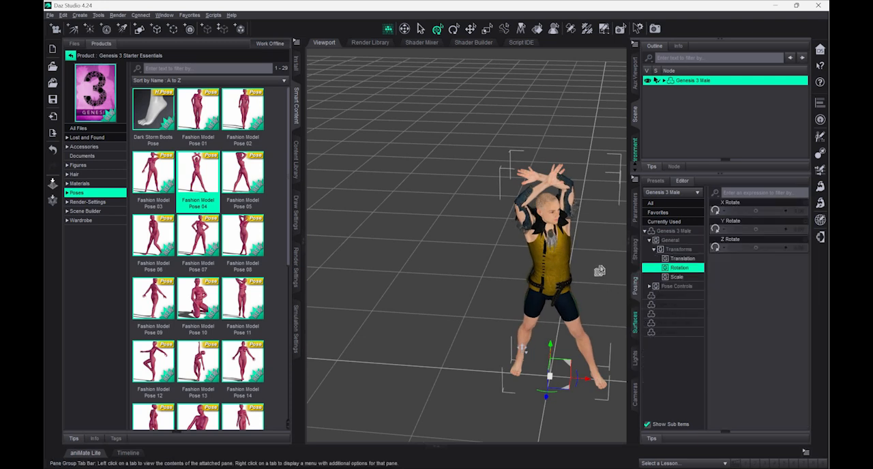
click(635, 323)
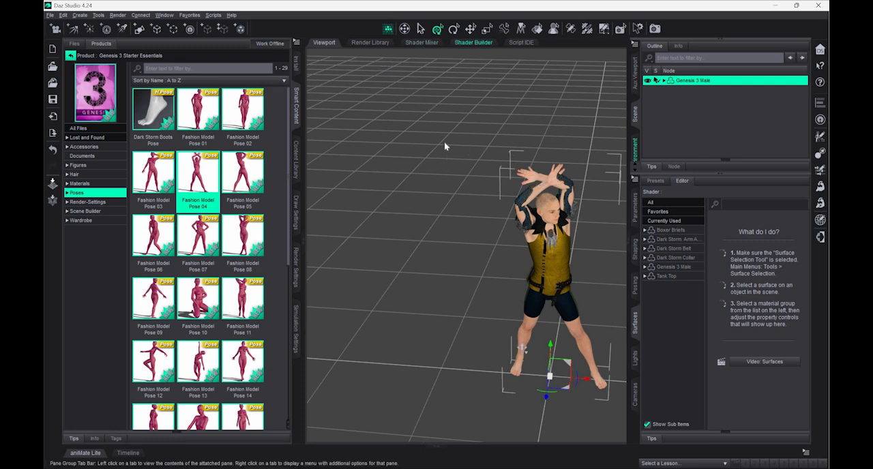
click(423, 42)
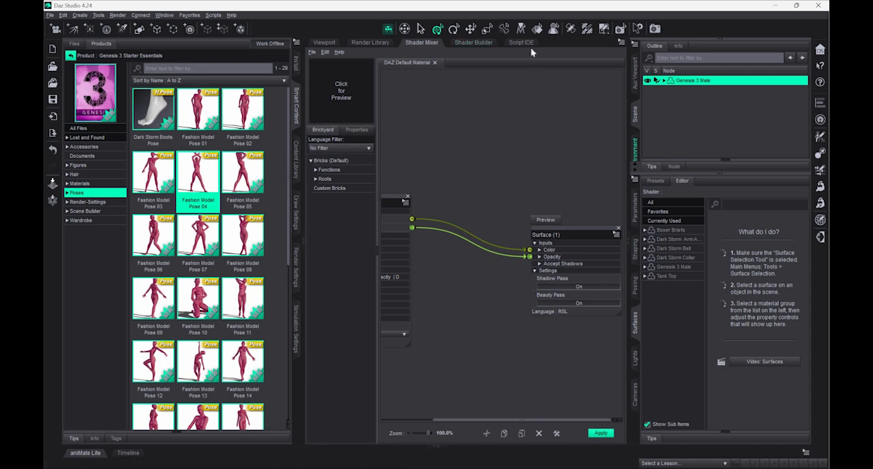
click(324, 42)
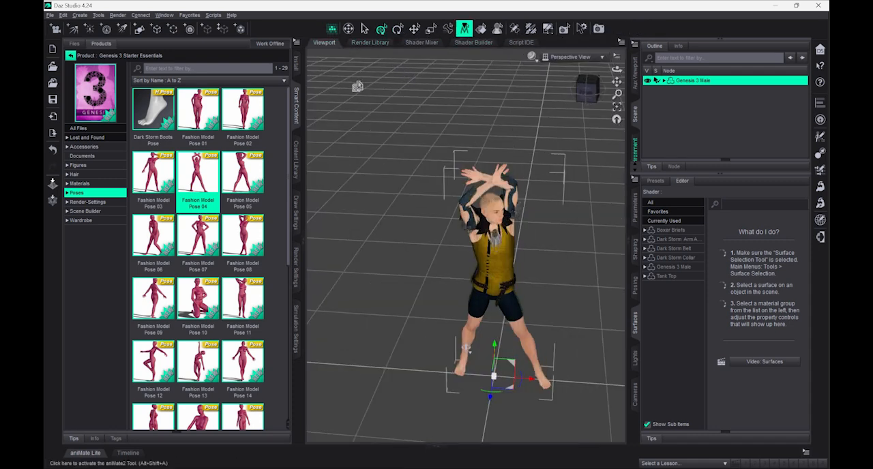
click(294, 162)
click(293, 109)
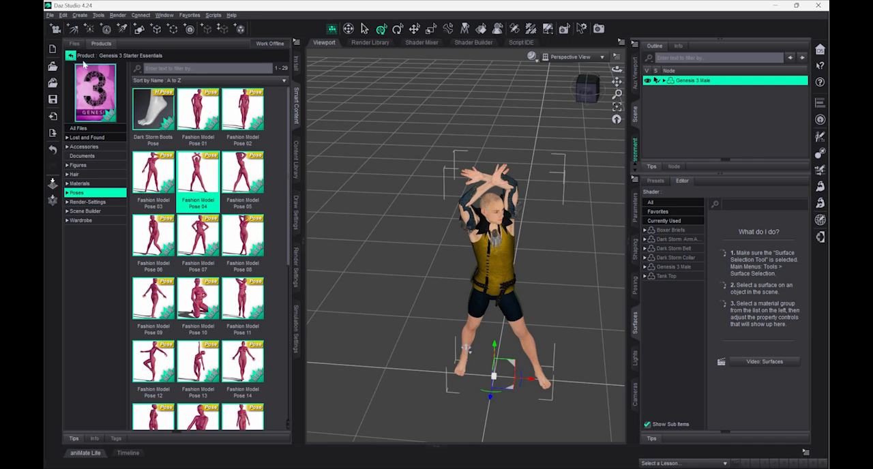
- Open the Genesis Starter Essentials animations from the product list and apply boxing and corner right to the figure
click(72, 56)
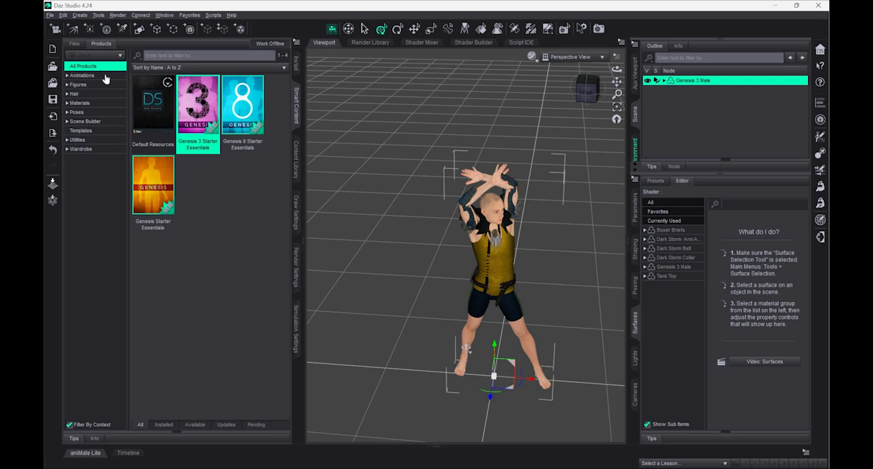
click(101, 76)
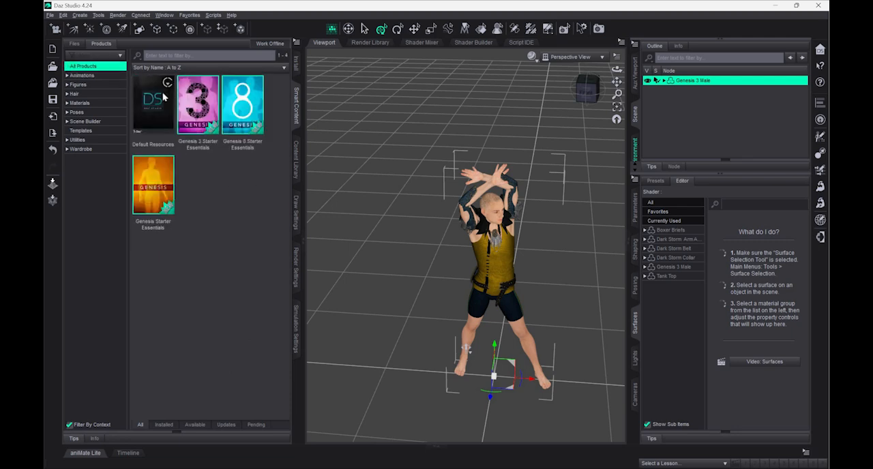
double_click(164, 98)
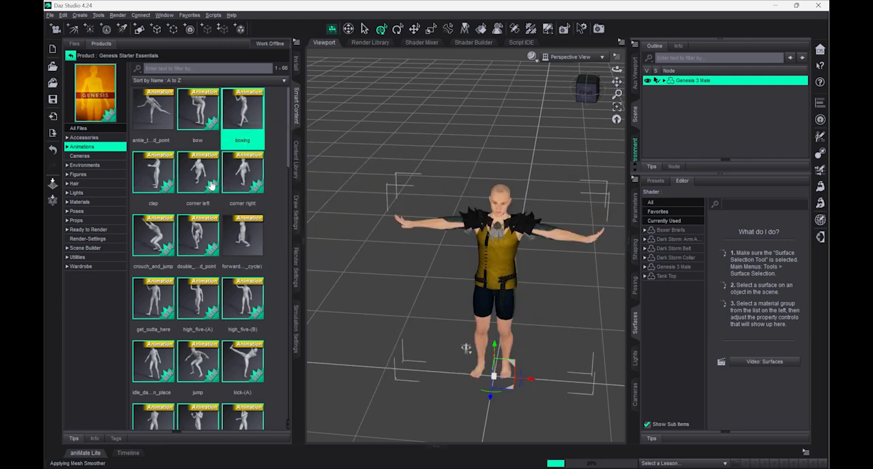
click(228, 196)
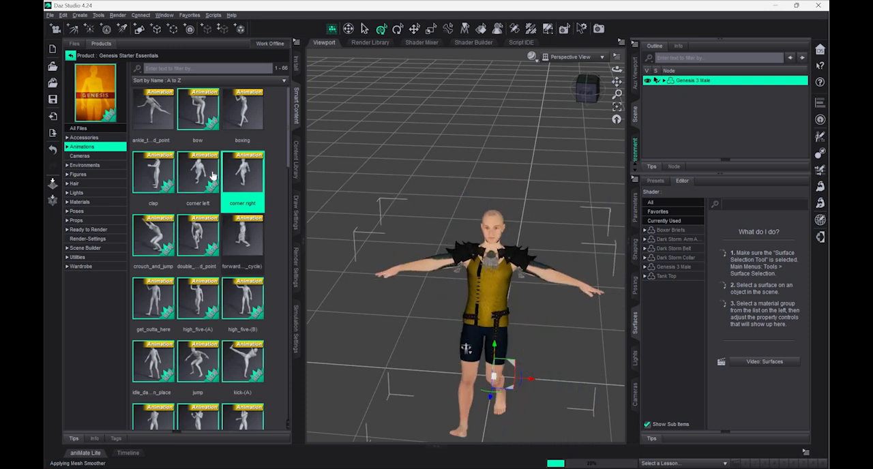
- Browse the rest of the Genesis Starter Essentials animations and apply the first one, the ankle animation, to the figure
scroll(213, 176, down, 1)
scroll(204, 174, down, 3)
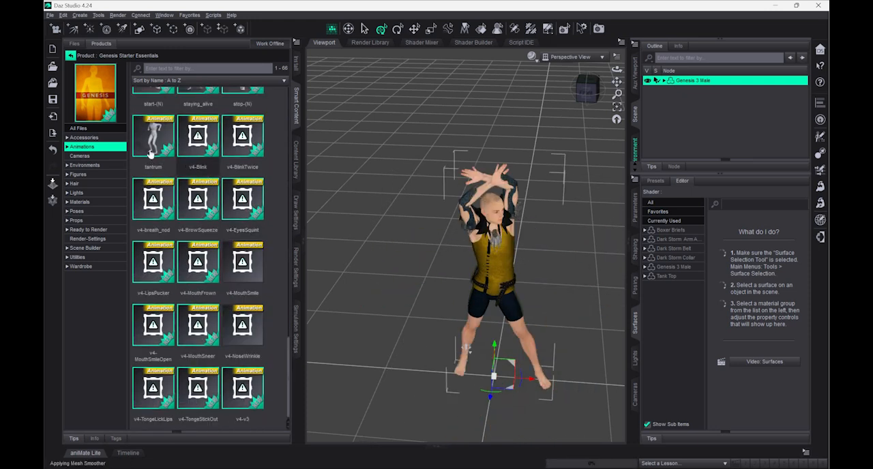
scroll(153, 150, down, 3)
scroll(154, 149, up, 6)
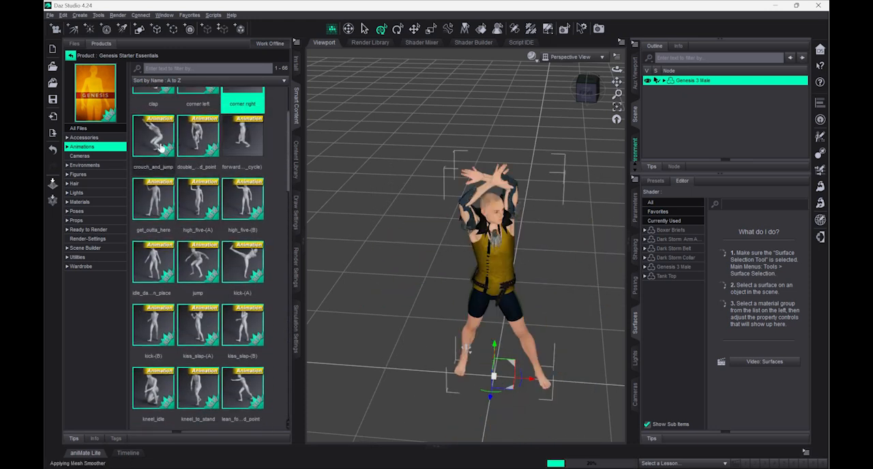
scroll(161, 121, up, 2)
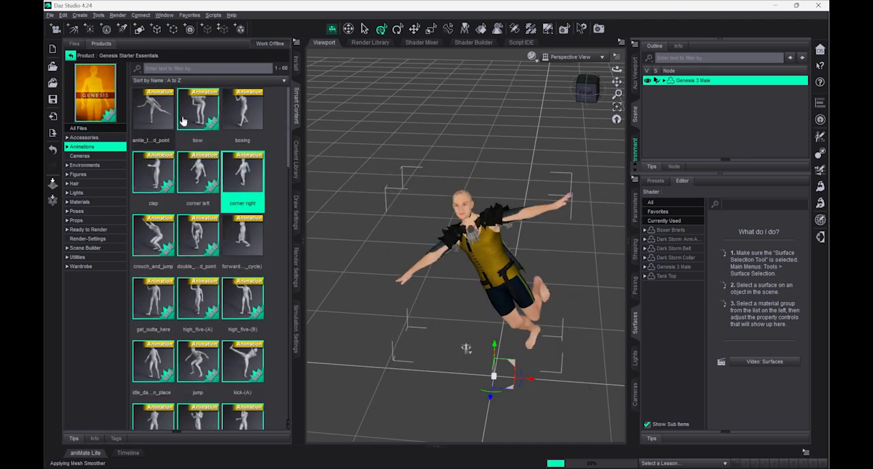
click(180, 120)
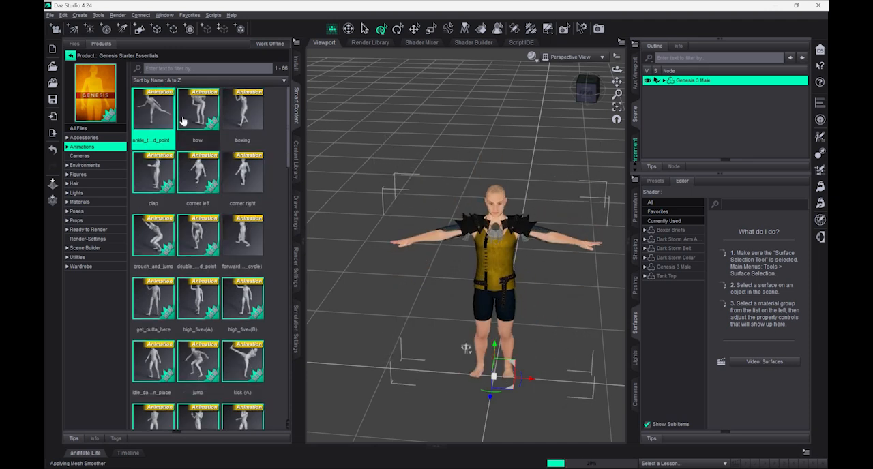
mouse_move(185, 123)
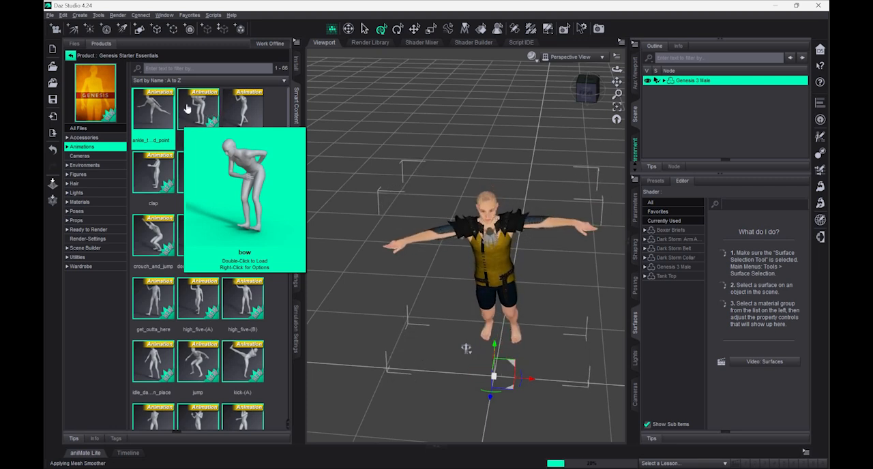
- Return to the product list, filter it to Figures, select Genesis 3 Starter Essentials and view the figure from a lower angle
click(70, 56)
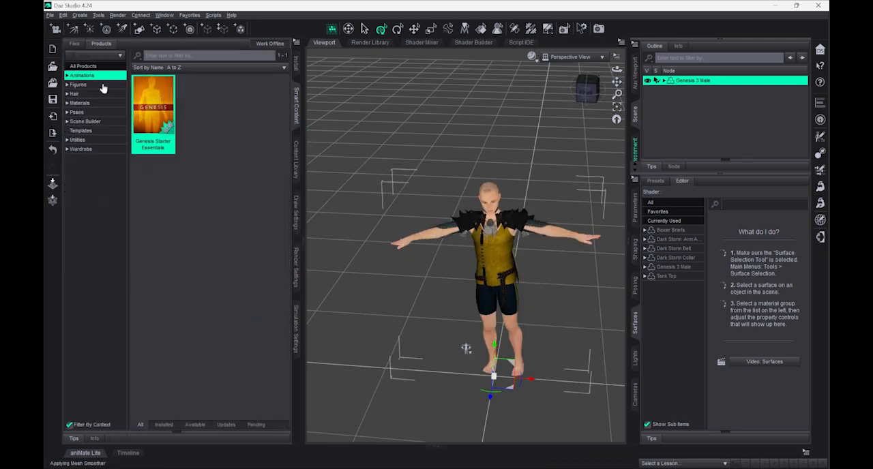
key(Down)
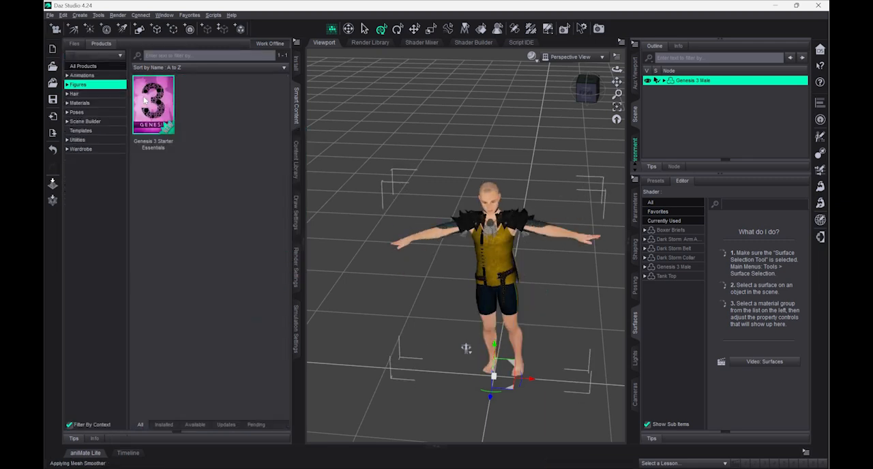
click(147, 97)
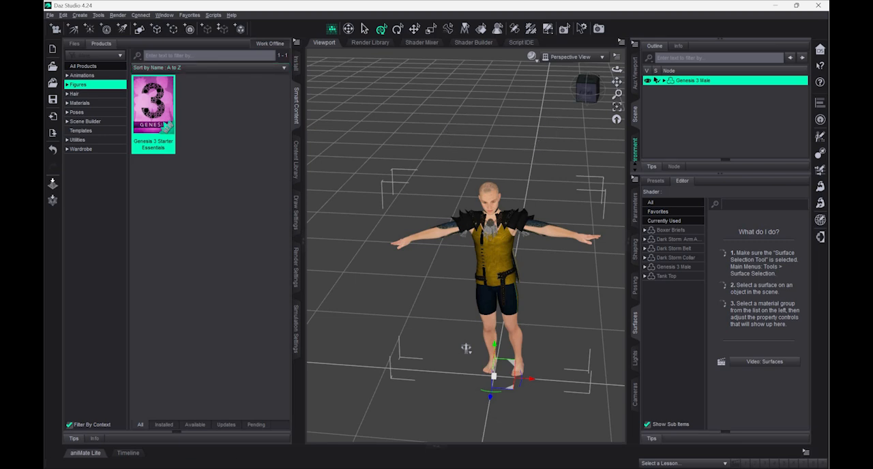
drag(585, 101, 532, 179)
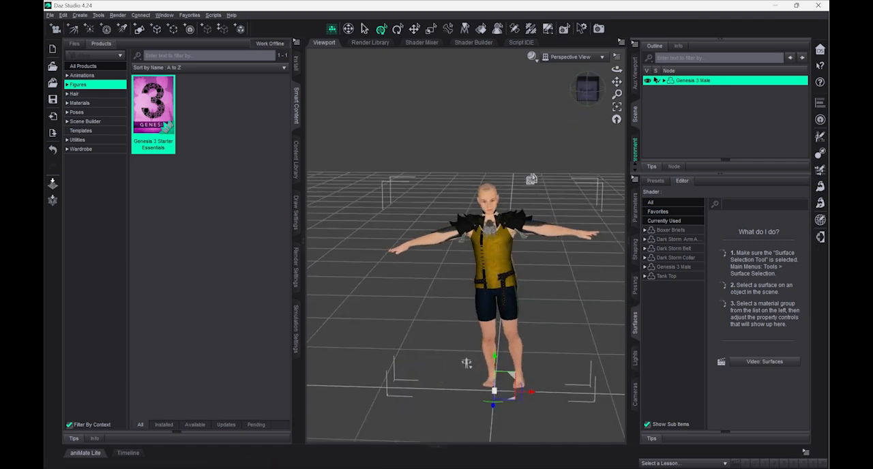